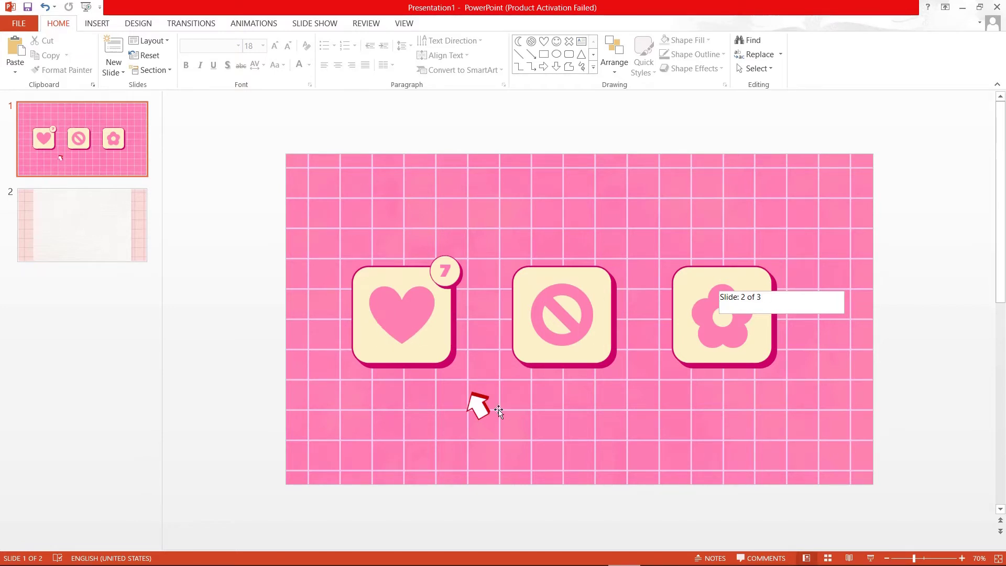
- Select the arrow graphic, then choose Right Arrow from the Recently Used Shapes gallery
{"action": "left_click", "coordinate": [478, 406]}
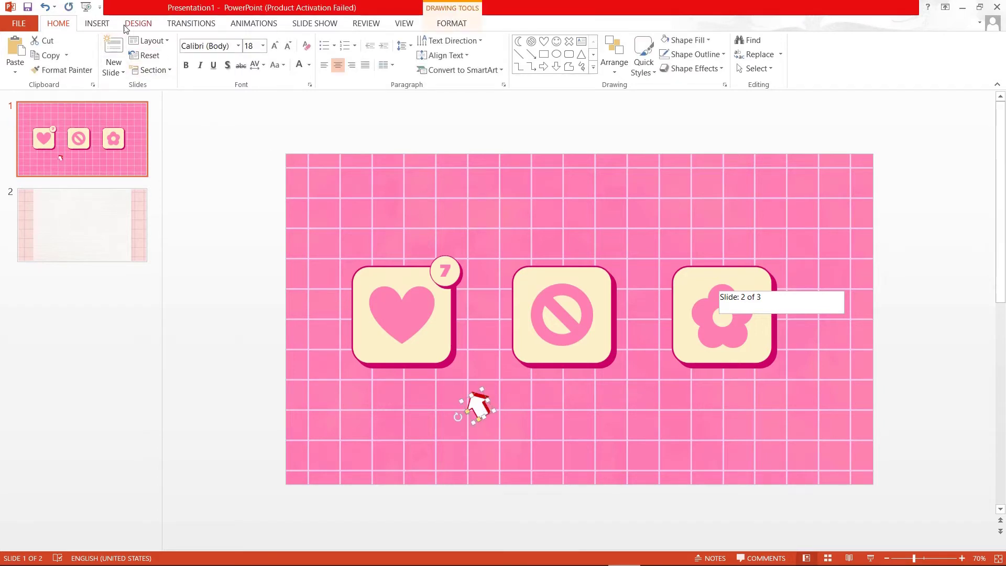
{"action": "left_click", "coordinate": [108, 24]}
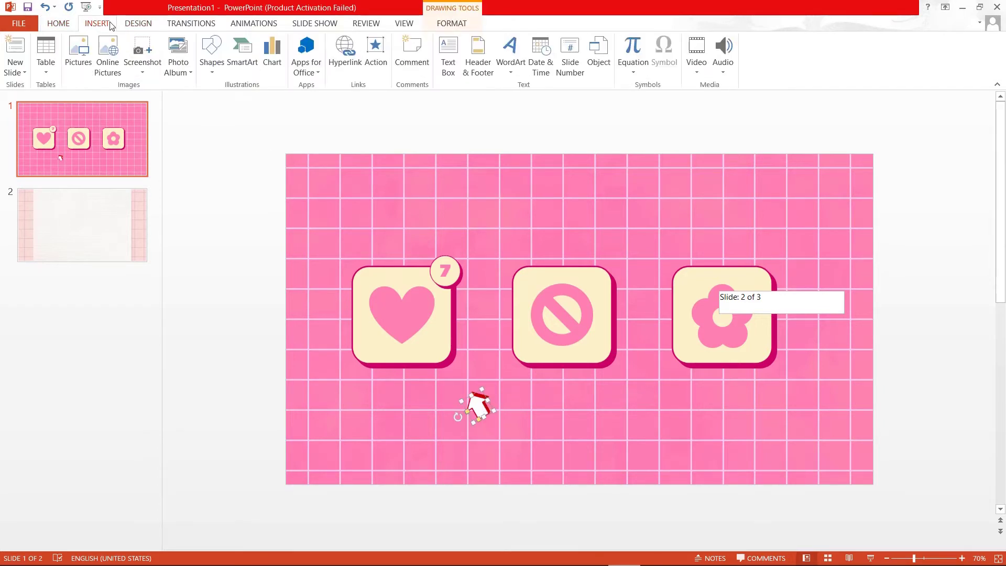
{"action": "left_click", "coordinate": [209, 52]}
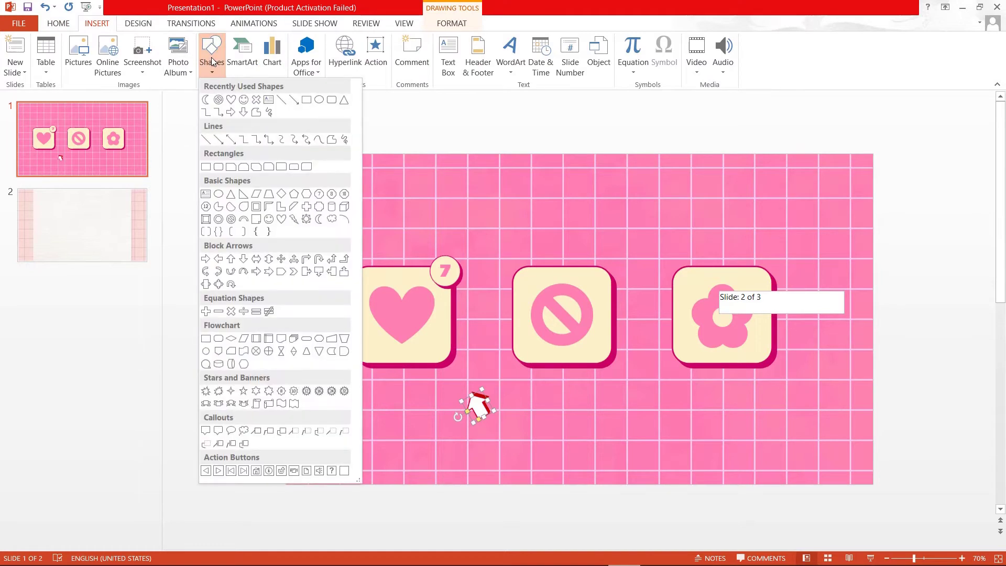
{"action": "left_click", "coordinate": [231, 113]}
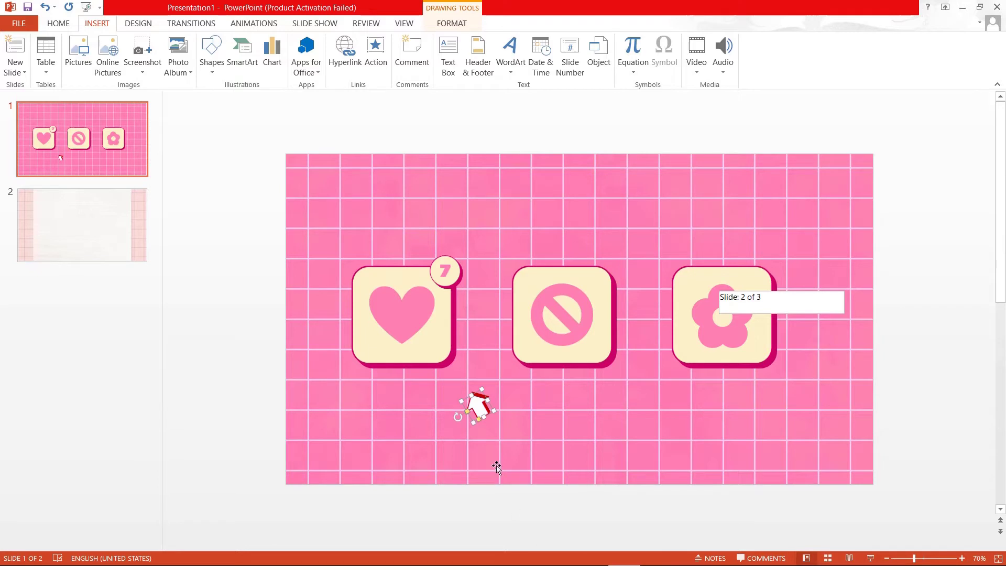
- Add a Teeter emphasis to the heart tile and shorten its duration to 00,50
{"action": "left_click", "coordinate": [406, 332]}
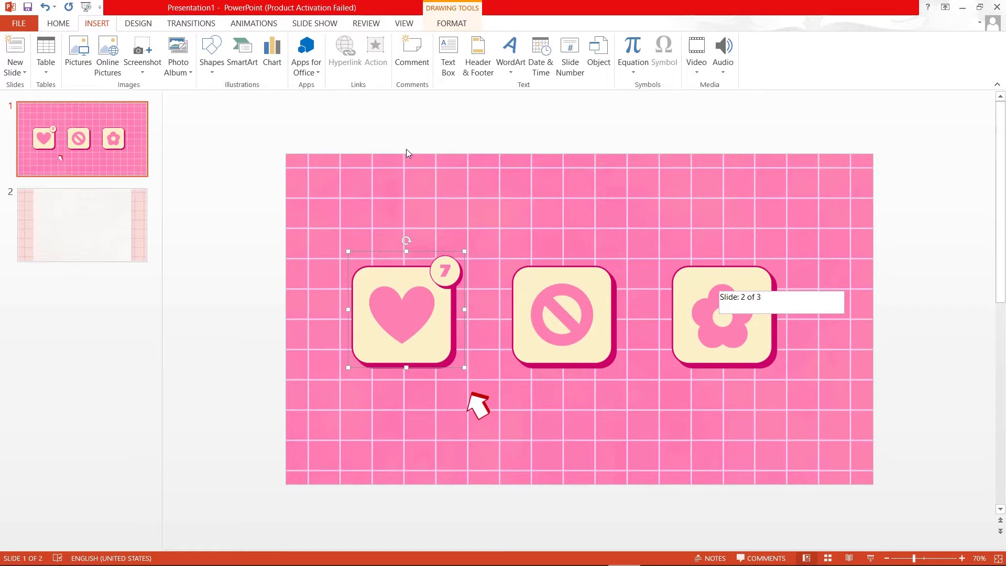
{"action": "left_click", "coordinate": [260, 29]}
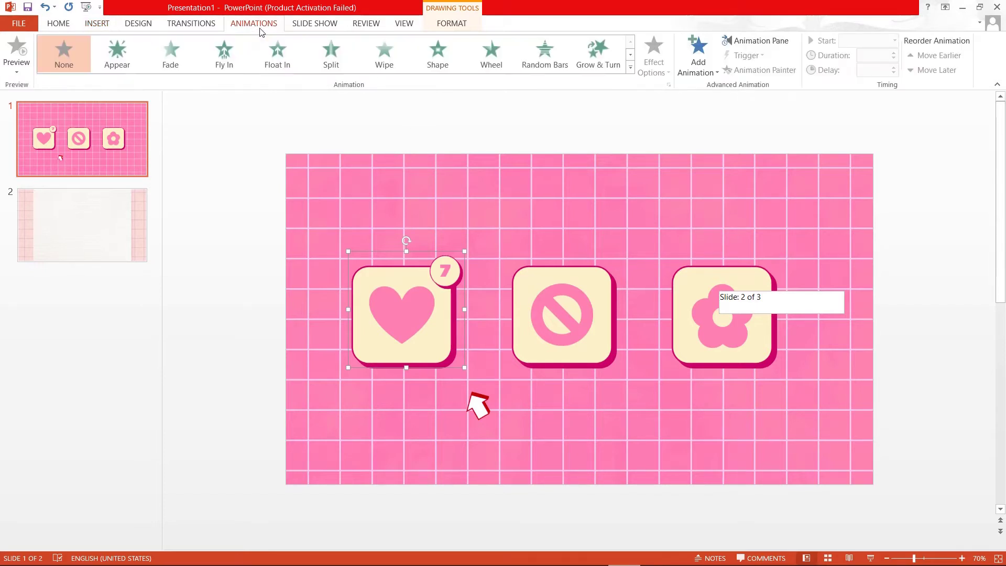
{"action": "left_click", "coordinate": [684, 67]}
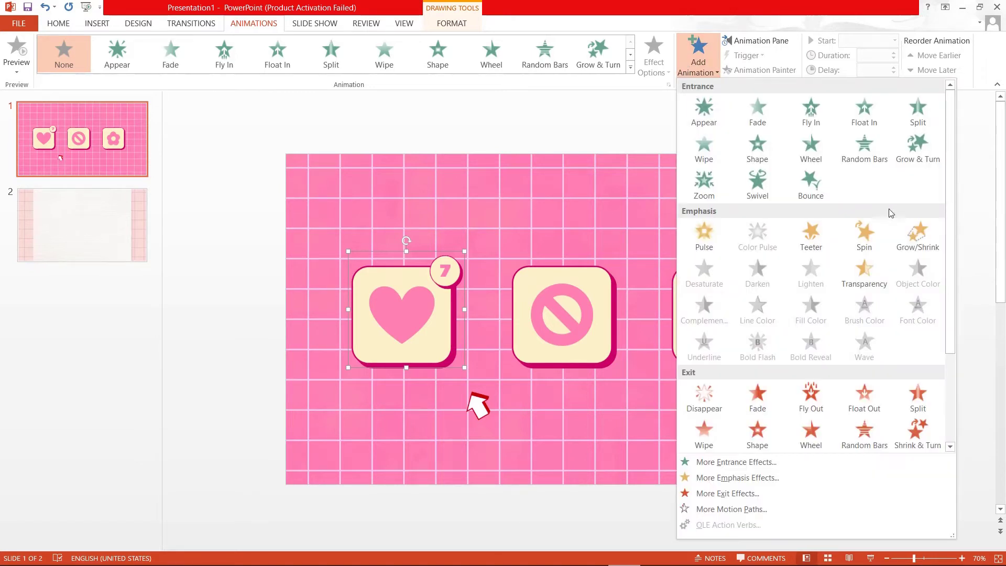
{"action": "left_click", "coordinate": [827, 254]}
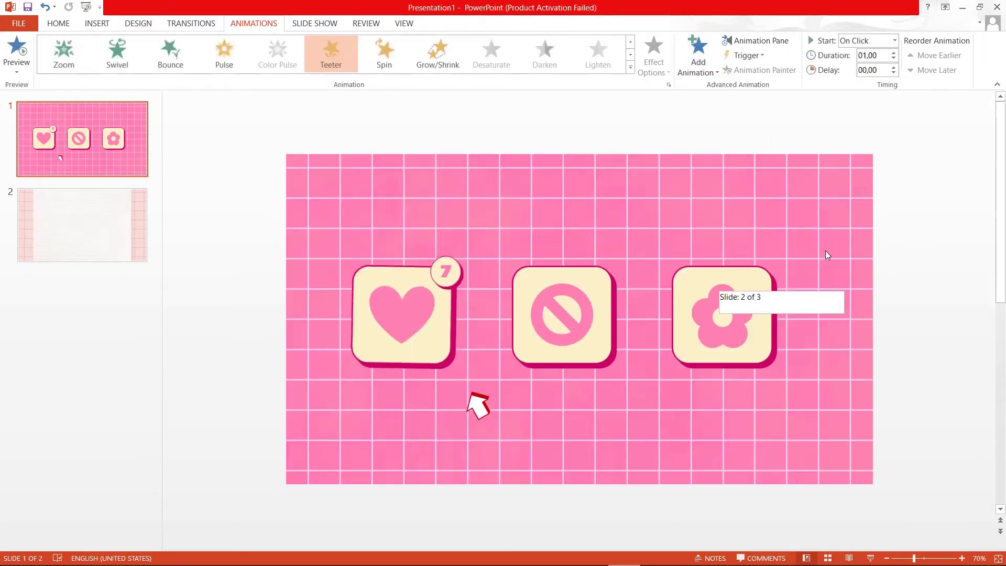
{"action": "left_click", "coordinate": [894, 59]}
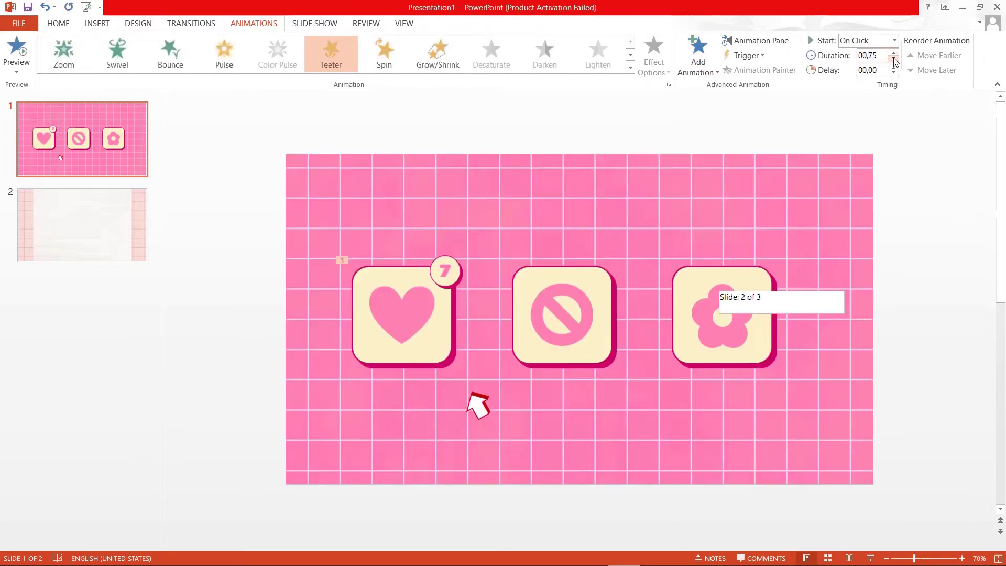
{"action": "left_click", "coordinate": [893, 60]}
{"action": "left_click", "coordinate": [476, 405]}
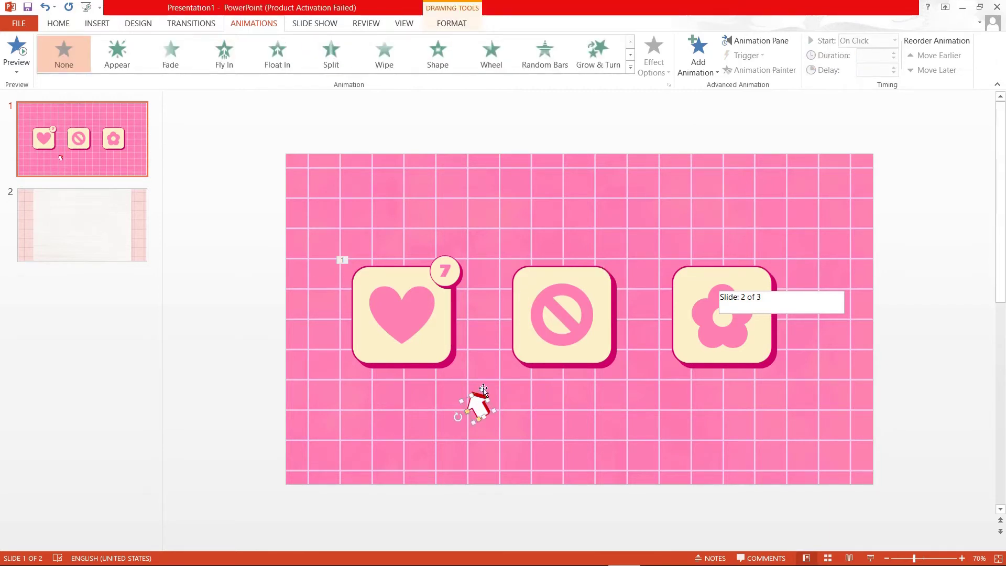
- Drag the arrow graphic below the slide and try a Lines motion path on it
{"action": "left_click_drag", "start_coordinate": [476, 408], "coordinate": [528, 510]}
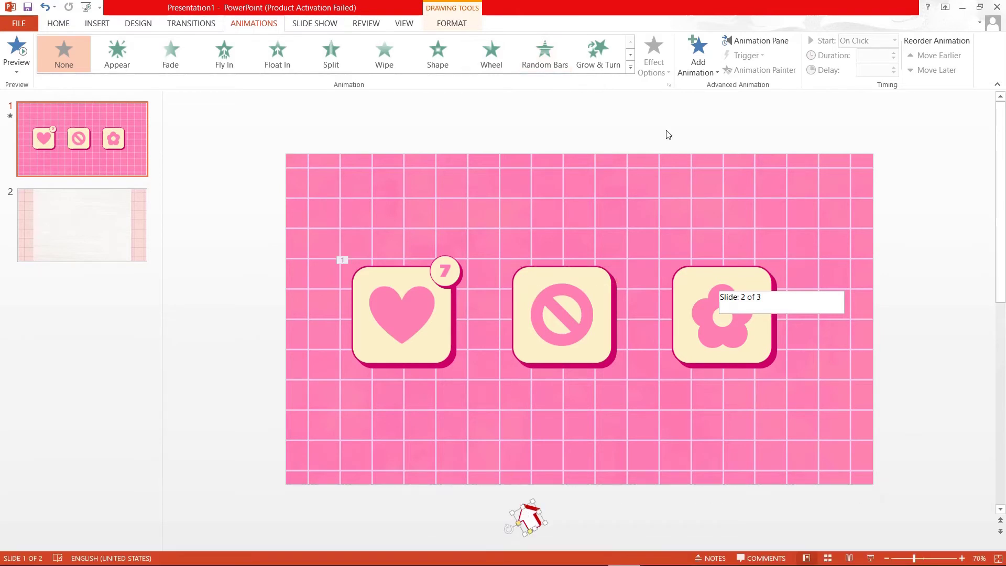
{"action": "left_click", "coordinate": [695, 76]}
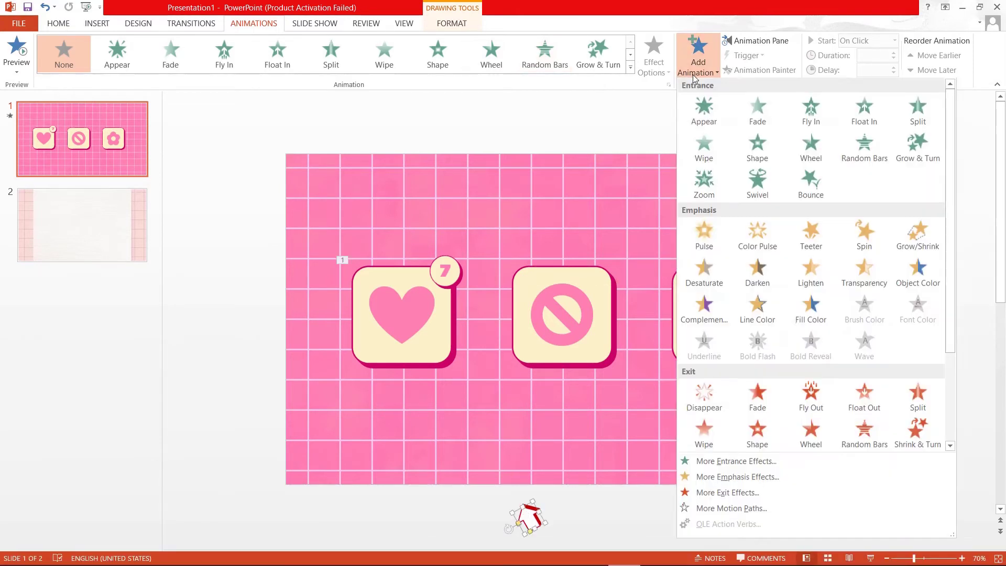
{"action": "scroll", "coordinate": [721, 381], "scroll_direction": "down", "scroll_amount": 3}
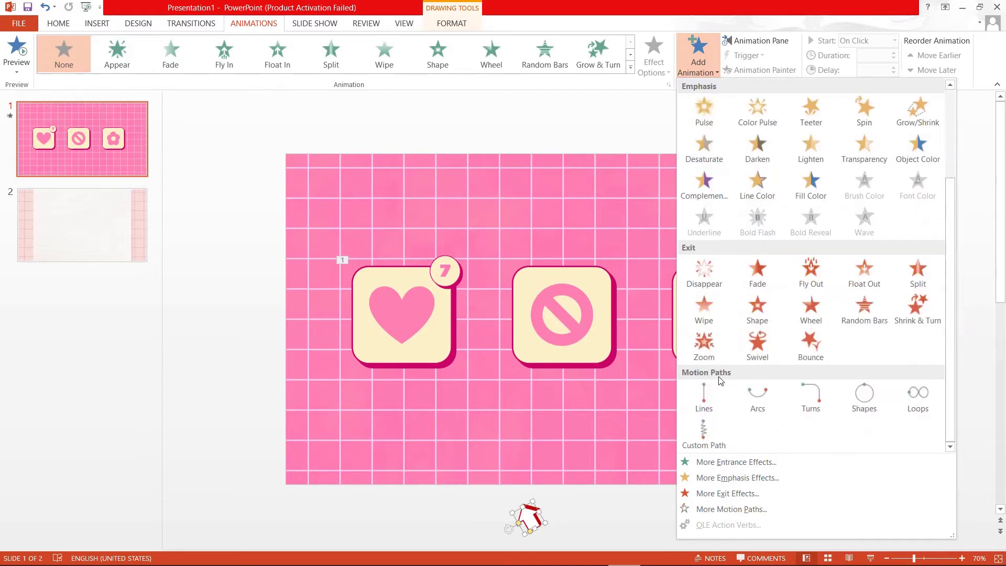
{"action": "left_click", "coordinate": [702, 403]}
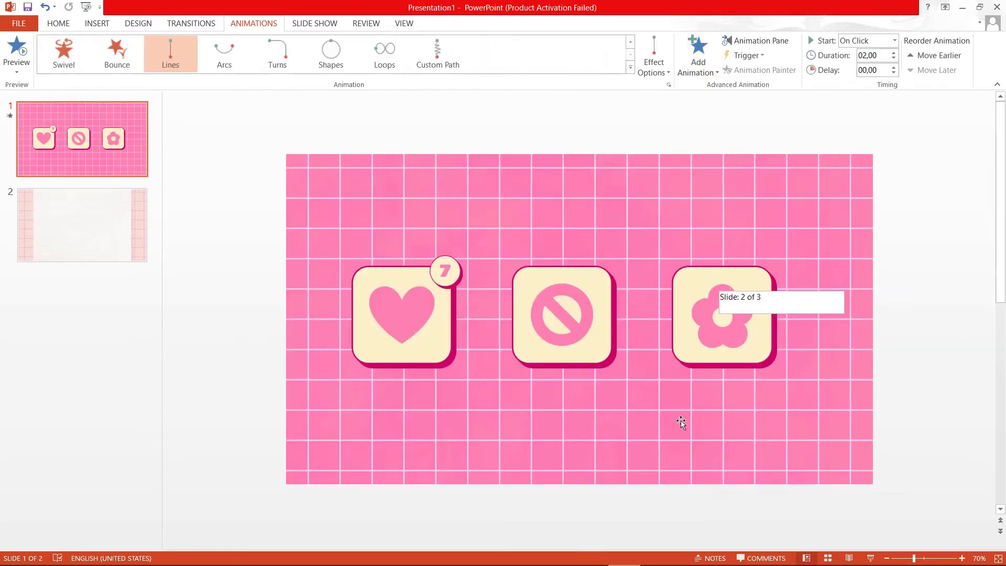
{"action": "scroll", "coordinate": [622, 392], "scroll_direction": "down", "scroll_amount": 1}
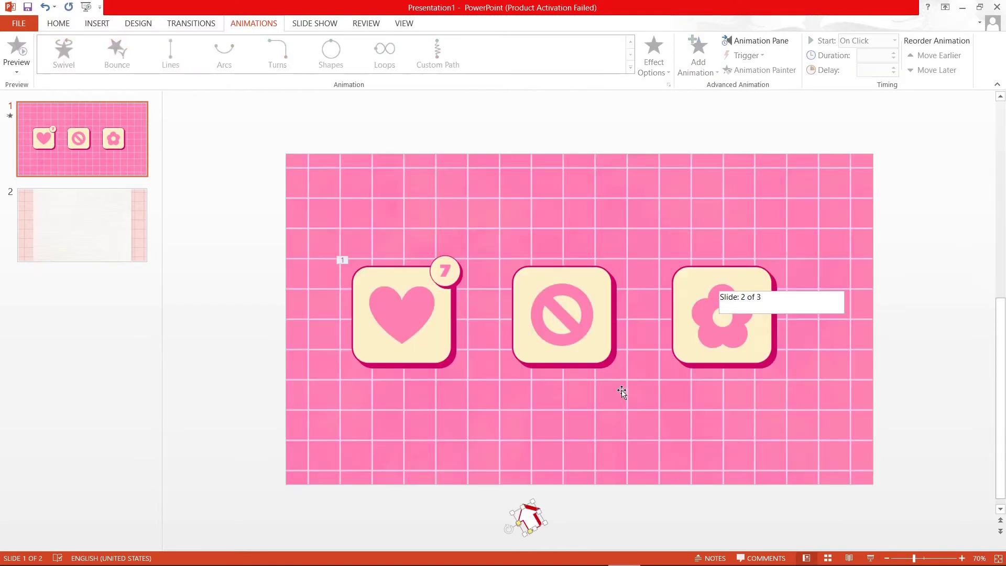
{"action": "scroll", "coordinate": [622, 392], "scroll_direction": "up", "scroll_amount": 1}
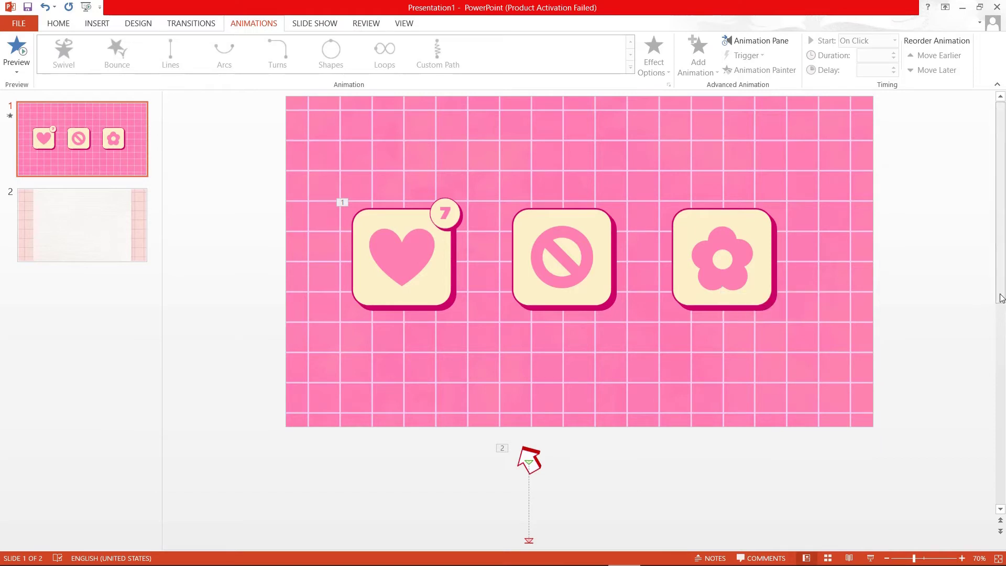
{"action": "left_click_drag", "start_coordinate": [1000, 309], "coordinate": [1001, 309]}
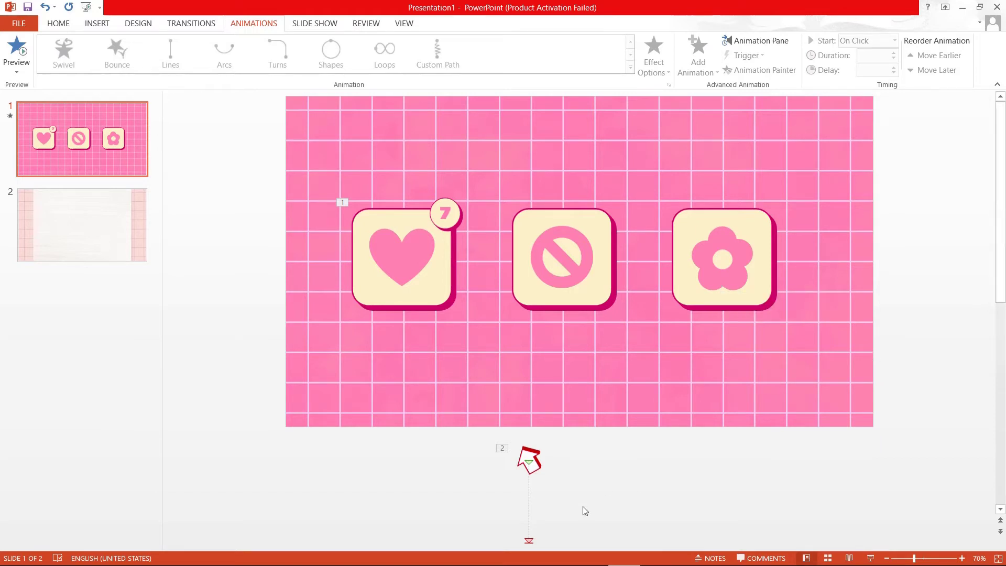
- Adjust the motion path, undo it, and reposition the arrow just below the slide
{"action": "left_click", "coordinate": [528, 529]}
{"action": "left_click_drag", "start_coordinate": [529, 529], "coordinate": [529, 540]}
{"action": "left_click_drag", "start_coordinate": [528, 534], "coordinate": [530, 512]}
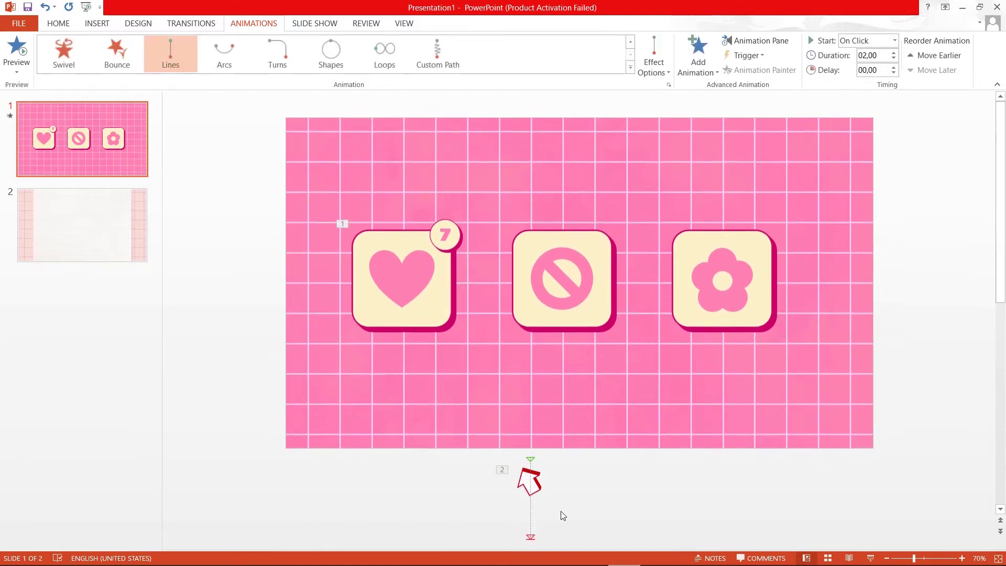
{"action": "scroll", "coordinate": [559, 512], "scroll_direction": "down", "scroll_amount": 1}
{"action": "scroll", "coordinate": [560, 512], "scroll_direction": "up", "scroll_amount": 1}
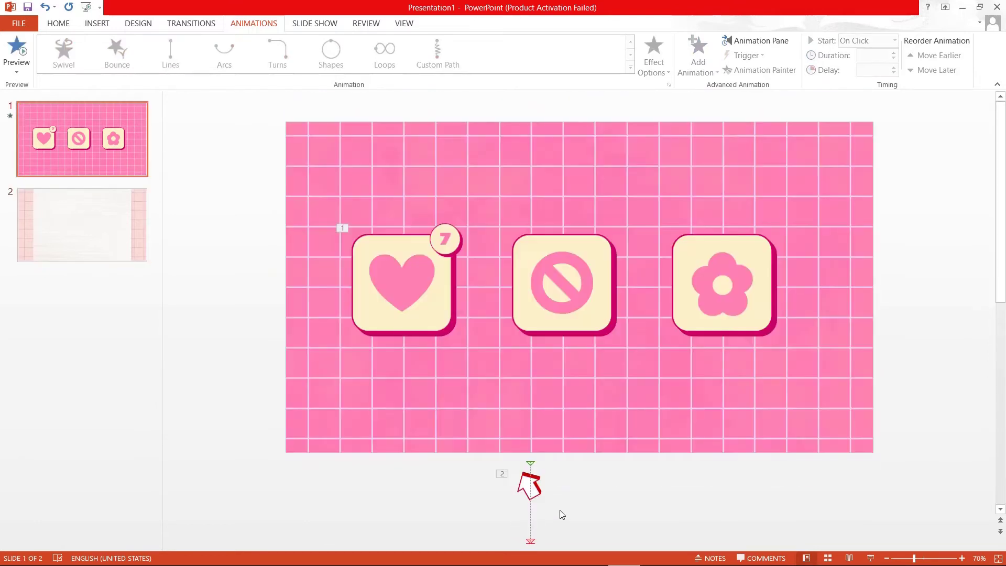
{"action": "key", "text": "ctrl+z"}
{"action": "scroll", "coordinate": [560, 510], "scroll_direction": "up", "scroll_amount": 1}
{"action": "left_click_drag", "start_coordinate": [529, 519], "coordinate": [527, 503]}
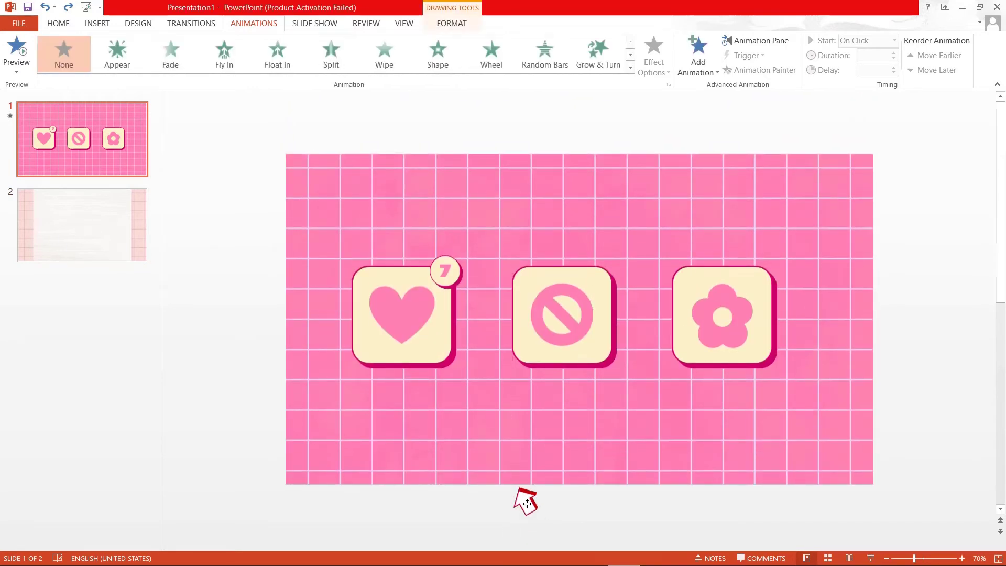
- Apply a Lines motion path to the arrow and drag its end point onto the heart tile
{"action": "left_click", "coordinate": [699, 71]}
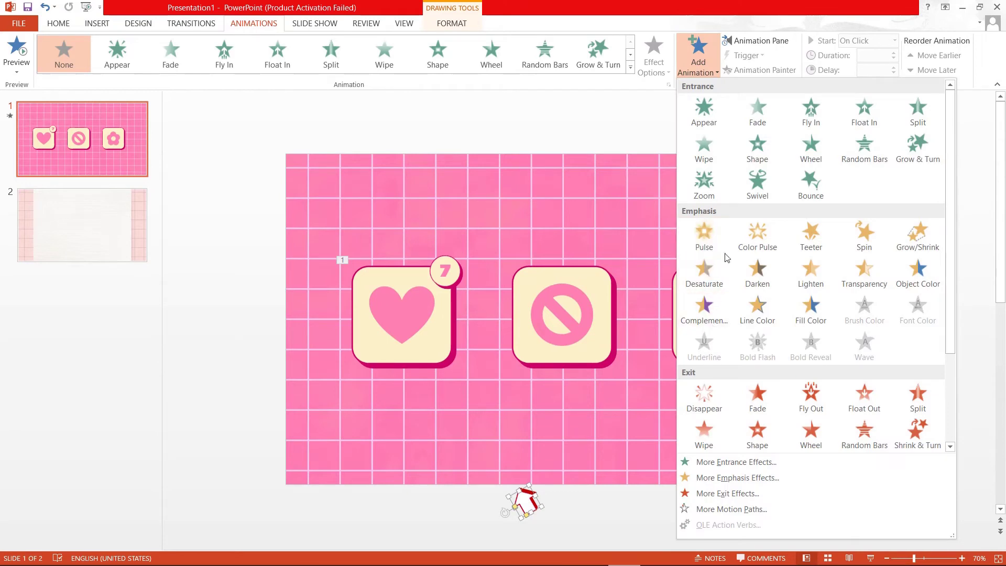
{"action": "scroll", "coordinate": [753, 390], "scroll_direction": "down", "scroll_amount": 3}
{"action": "left_click", "coordinate": [711, 399]}
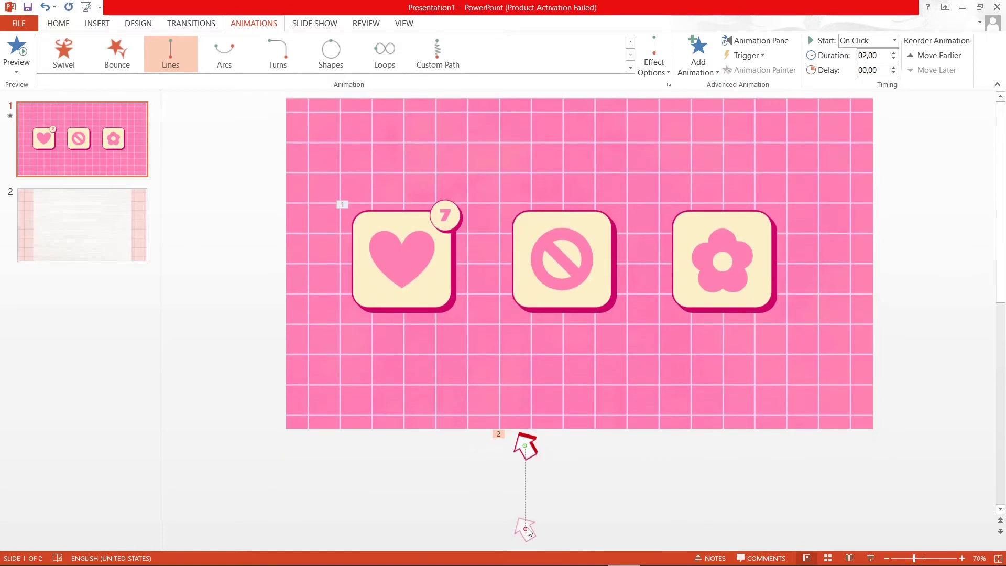
{"action": "left_click_drag", "start_coordinate": [525, 528], "coordinate": [420, 276]}
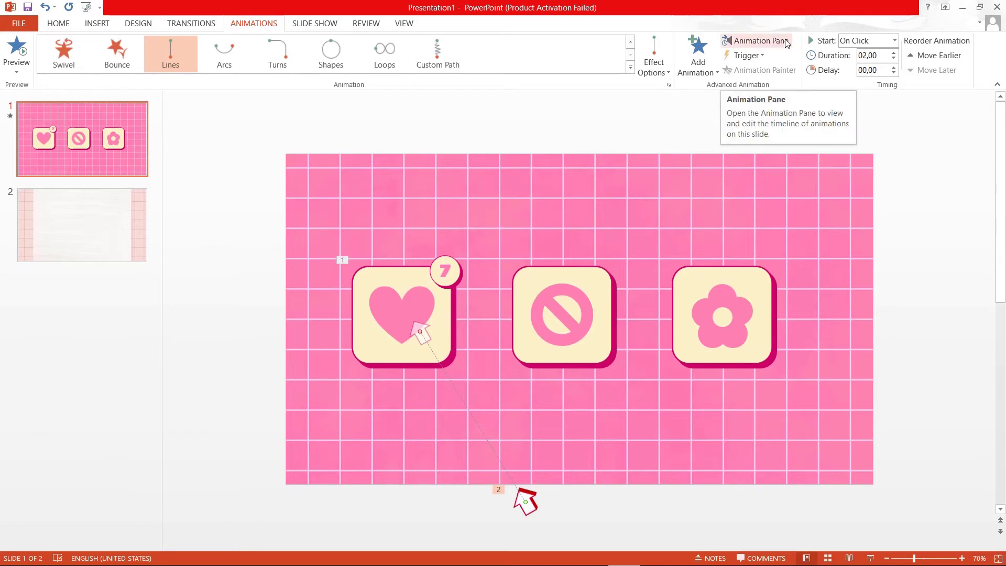
- In the Animation Pane, set the Right Arrow motion to Start After Previous
{"action": "left_click", "coordinate": [786, 44]}
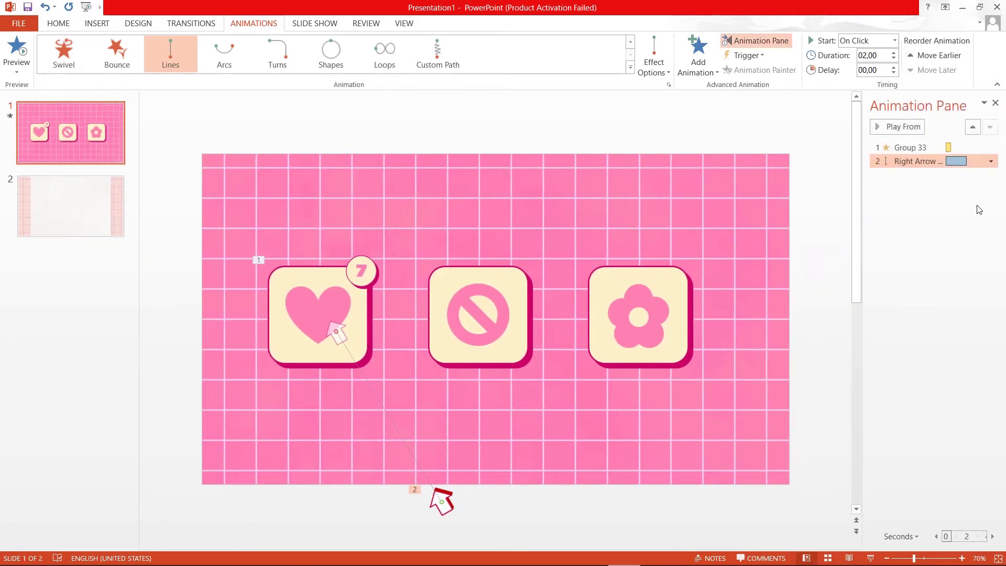
{"action": "left_click", "coordinate": [994, 164]}
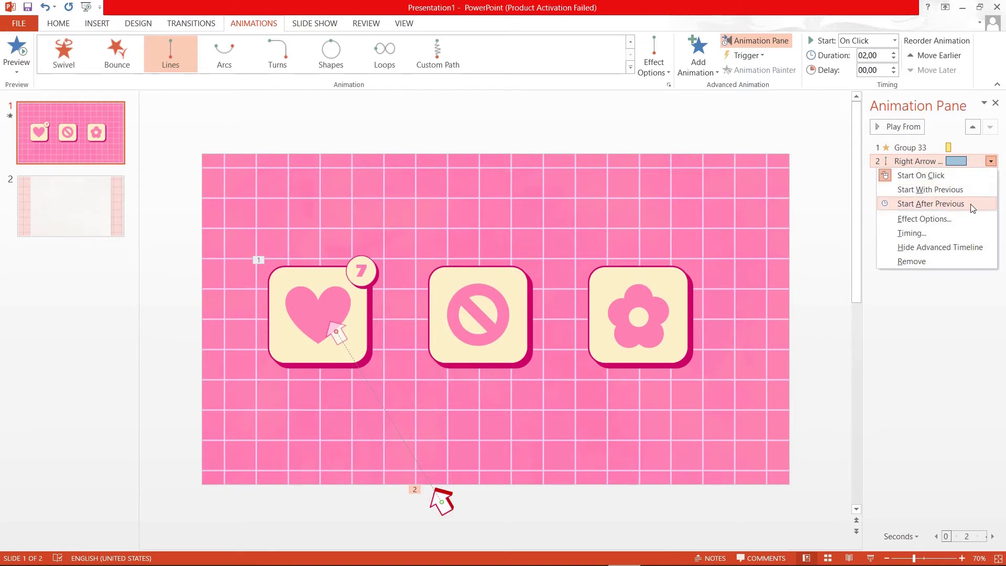
{"action": "left_click", "coordinate": [972, 208]}
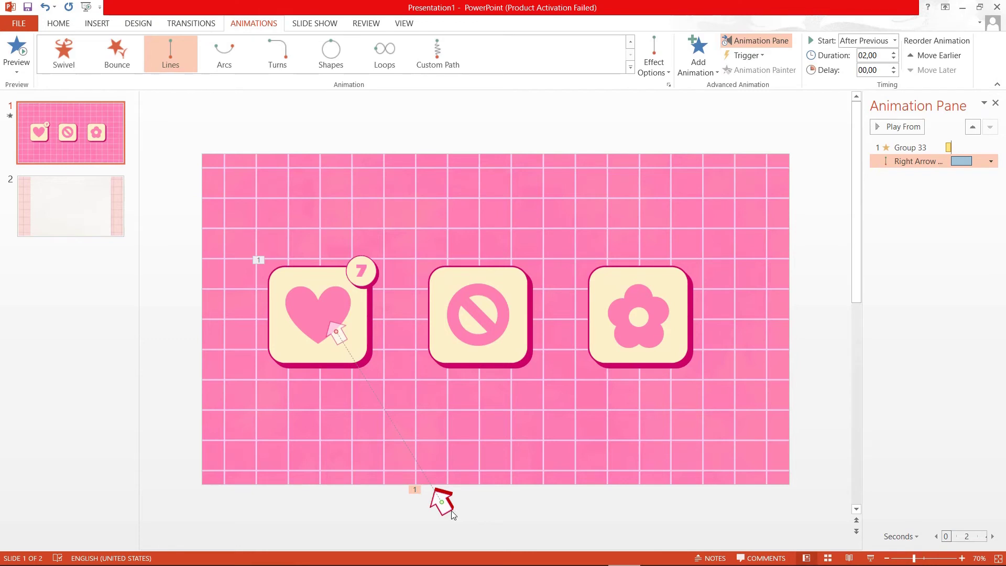
{"action": "left_click", "coordinate": [442, 501]}
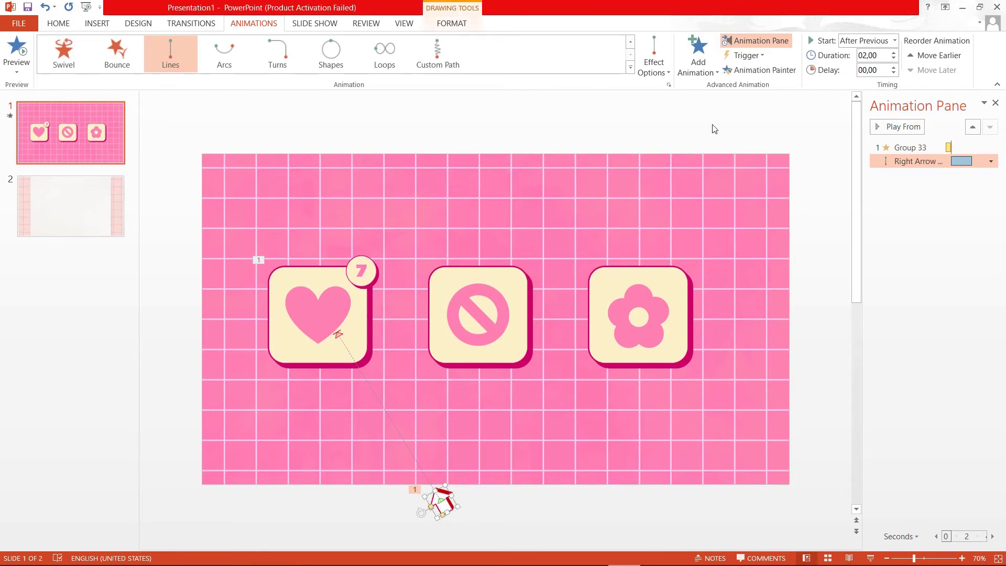
- Add a Pulse emphasis to the arrow and another Pulse to the heart tile group
{"action": "left_click", "coordinate": [705, 70]}
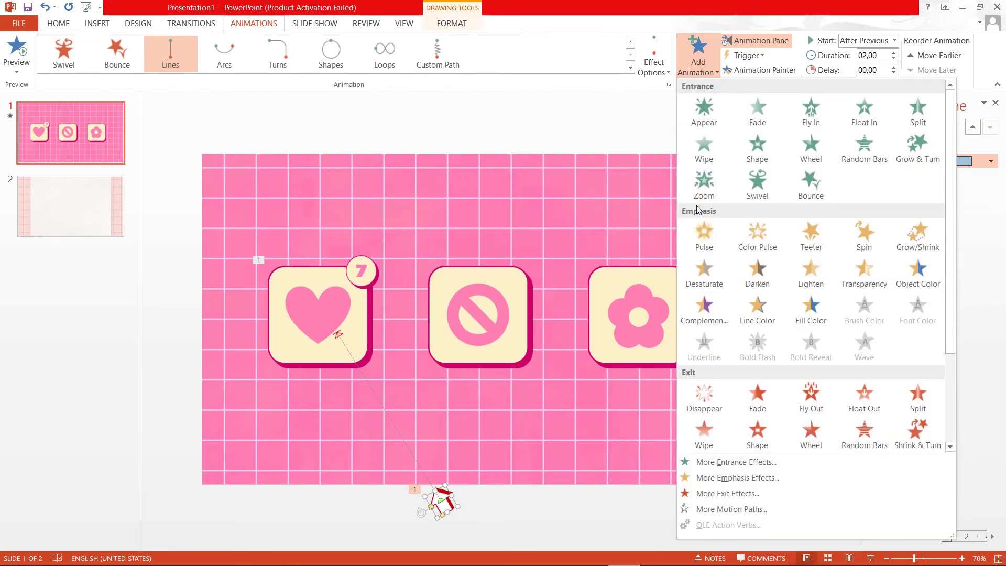
{"action": "left_click", "coordinate": [694, 225]}
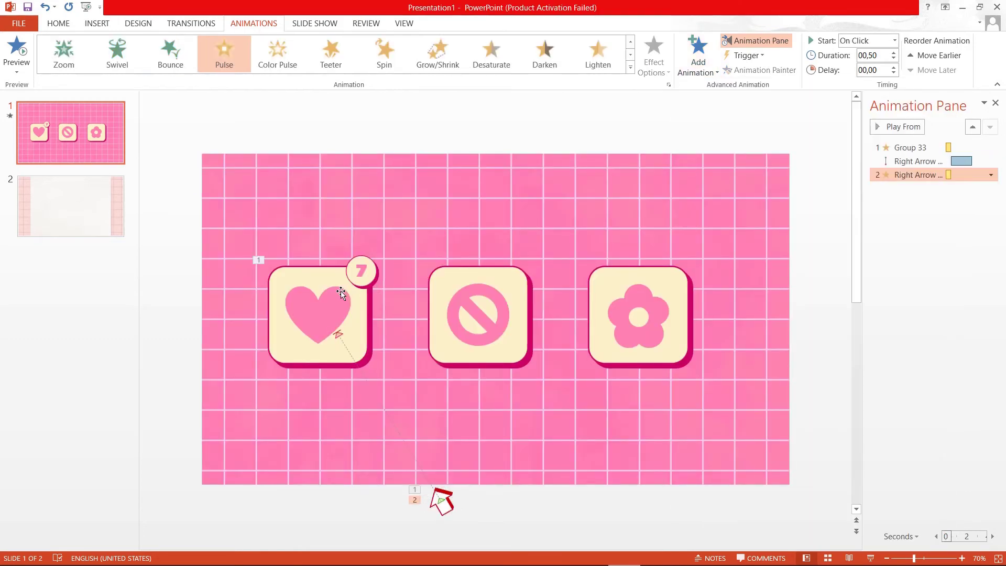
{"action": "left_click", "coordinate": [341, 293]}
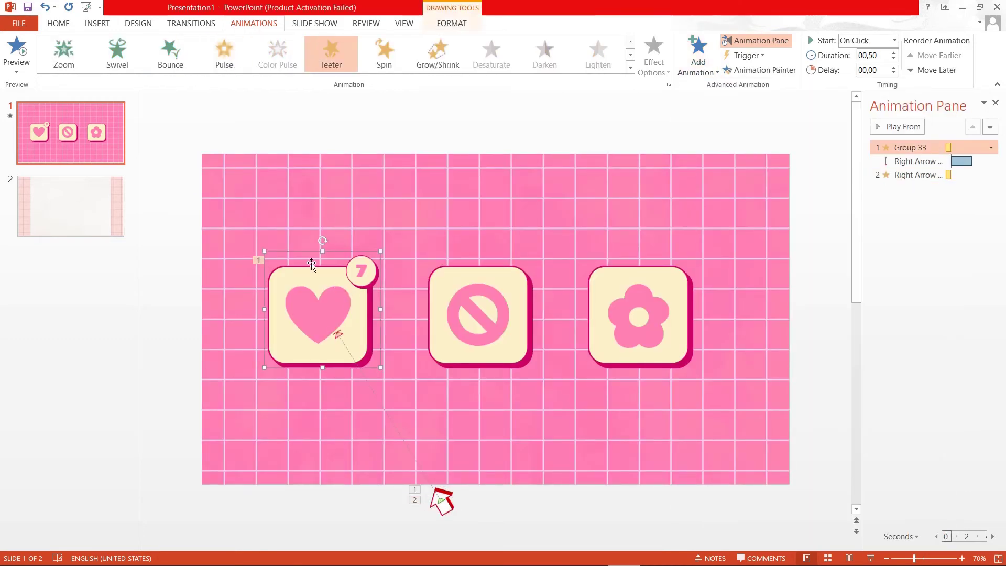
{"action": "left_click", "coordinate": [698, 56]}
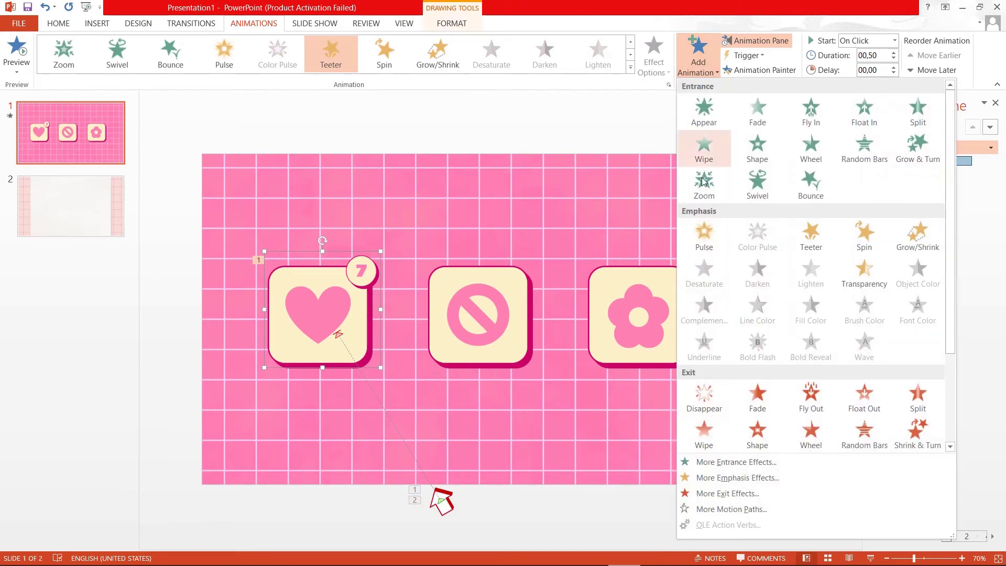
{"action": "left_click", "coordinate": [703, 226]}
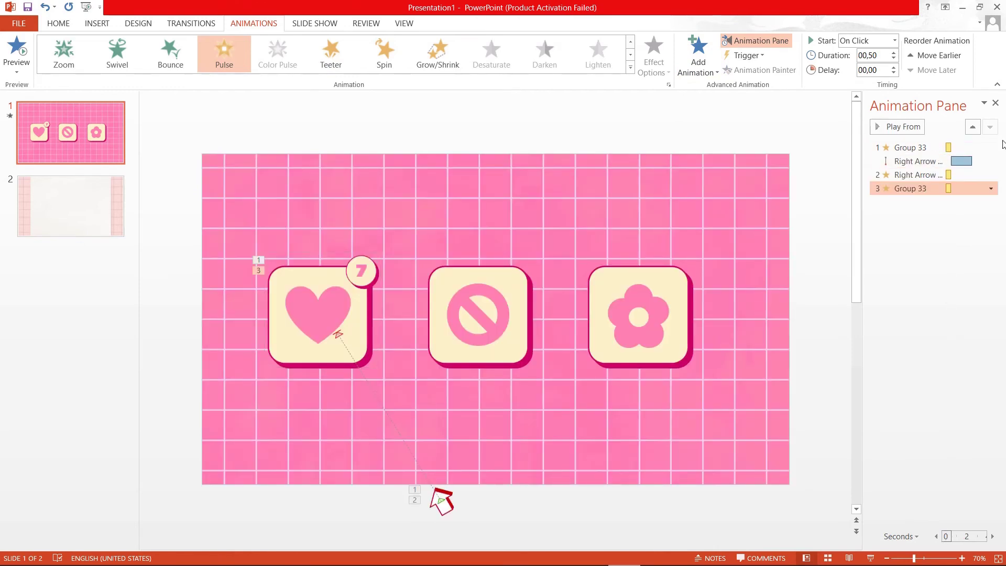
- Set the arrow's Pulse to After Previous and the heart's Pulse to With Previous
{"action": "left_click", "coordinate": [992, 175]}
{"action": "left_click", "coordinate": [991, 175]}
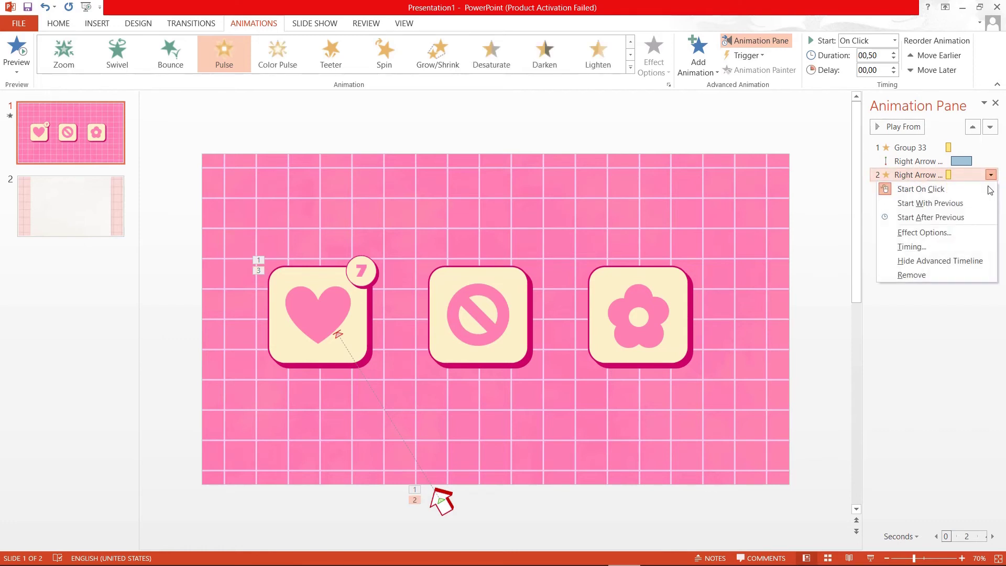
{"action": "left_click", "coordinate": [973, 209]}
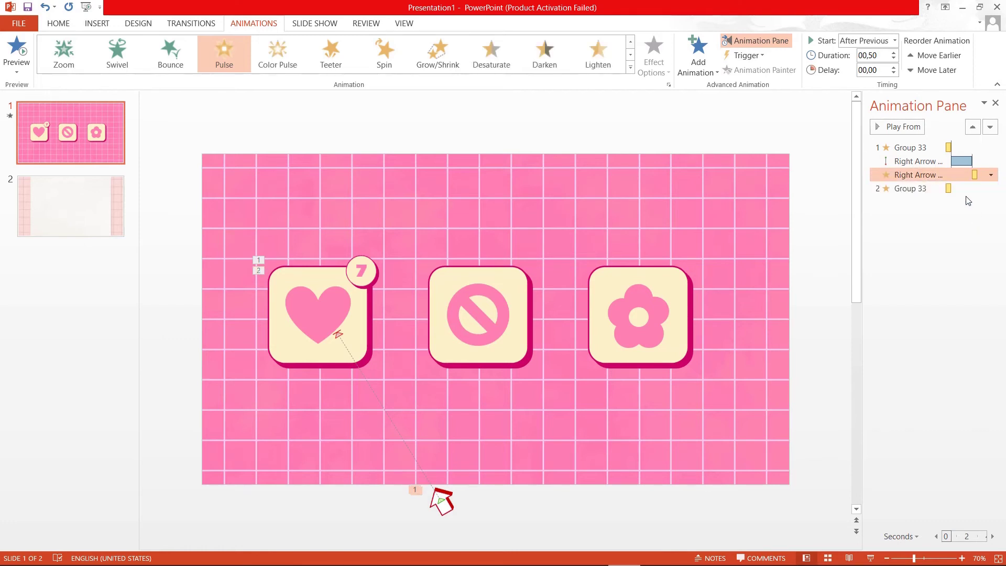
{"action": "left_click", "coordinate": [985, 189]}
{"action": "left_click", "coordinate": [990, 189]}
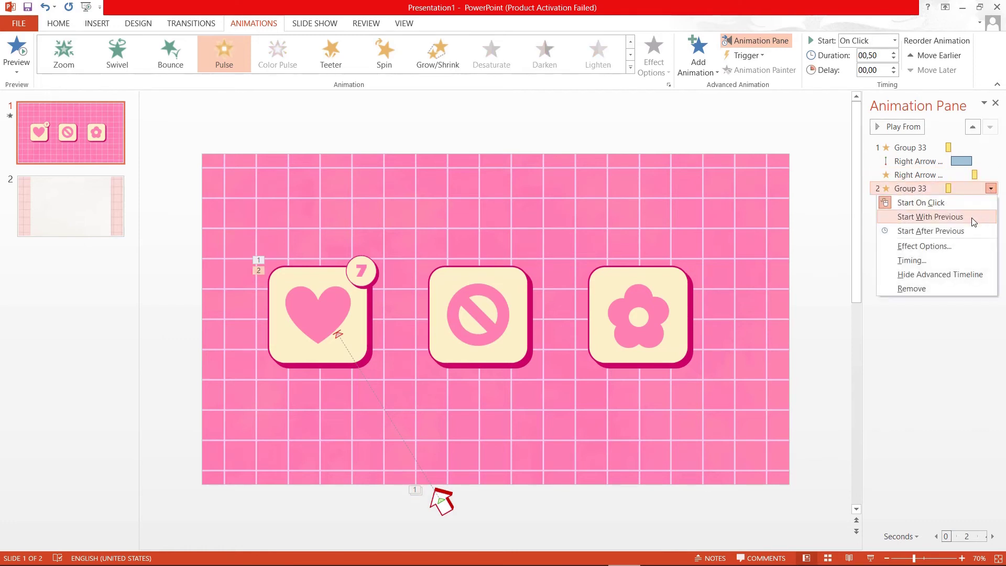
{"action": "left_click", "coordinate": [973, 216]}
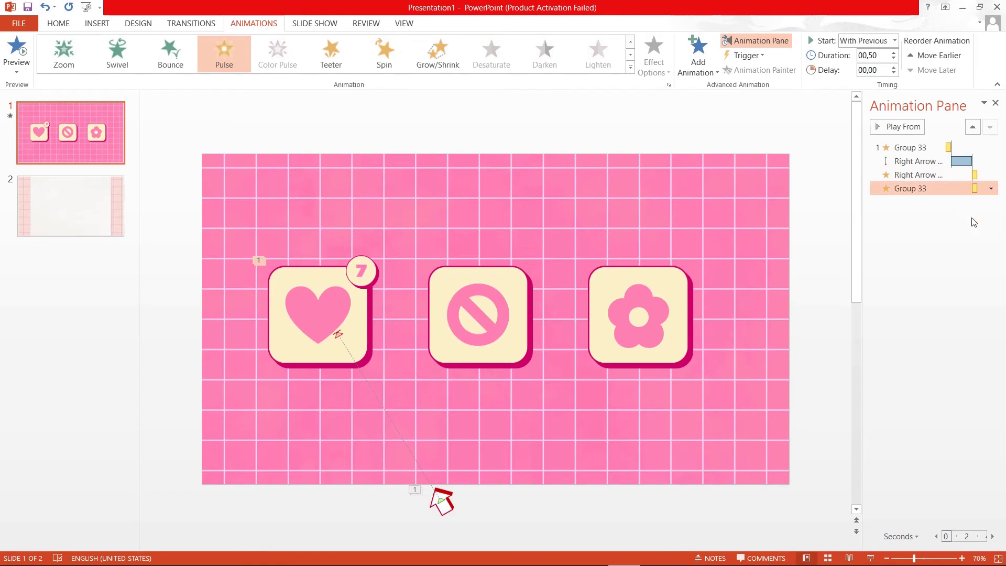
{"action": "left_click", "coordinate": [290, 285]}
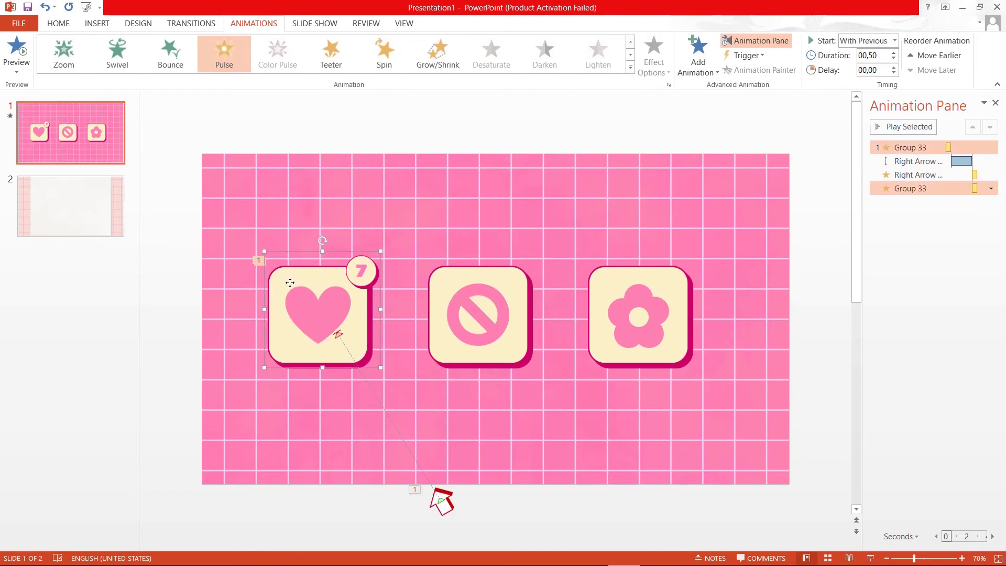
- Add an Appear entrance to the heart tile, starting After Previous
{"action": "left_click", "coordinate": [698, 60]}
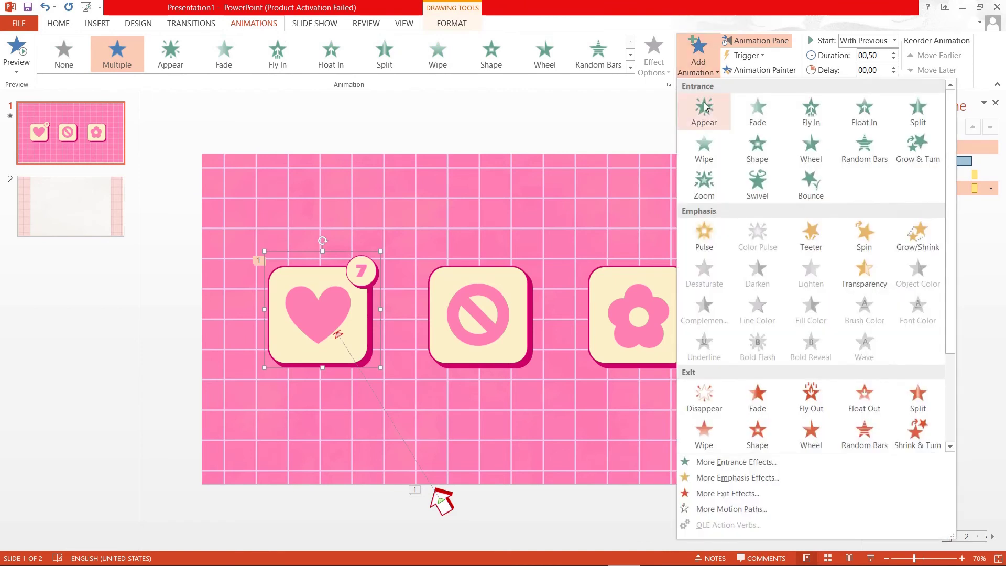
{"action": "left_click", "coordinate": [703, 106]}
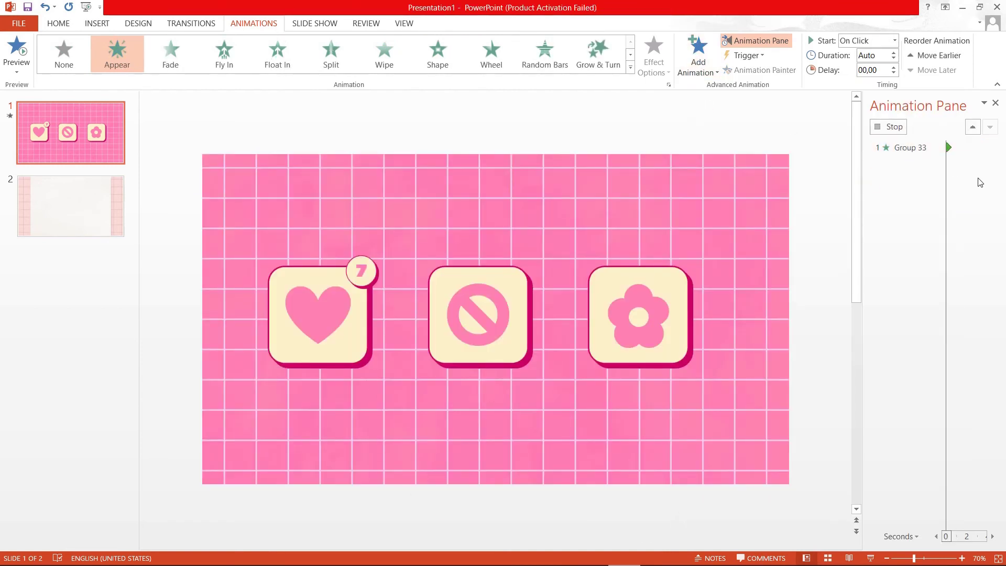
{"action": "left_click", "coordinate": [990, 203]}
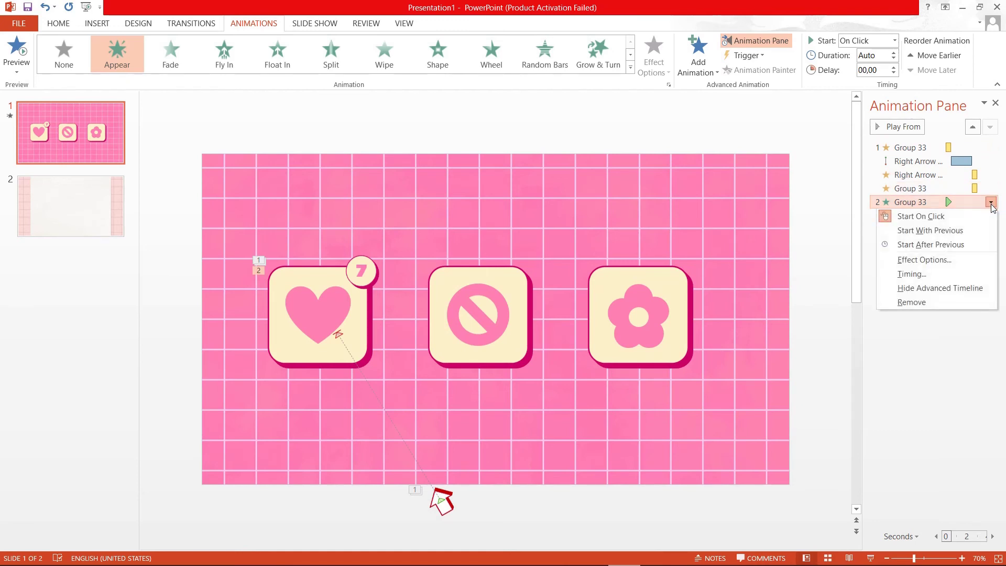
{"action": "left_click", "coordinate": [973, 251]}
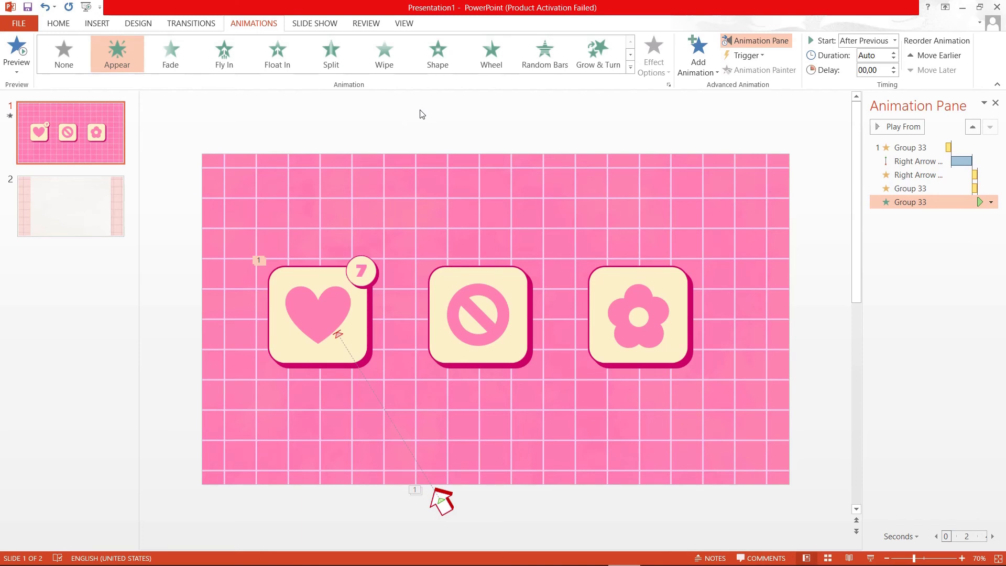
- Start the slide show from slide 1 with F5 to watch the animation
{"action": "key", "text": "F5"}
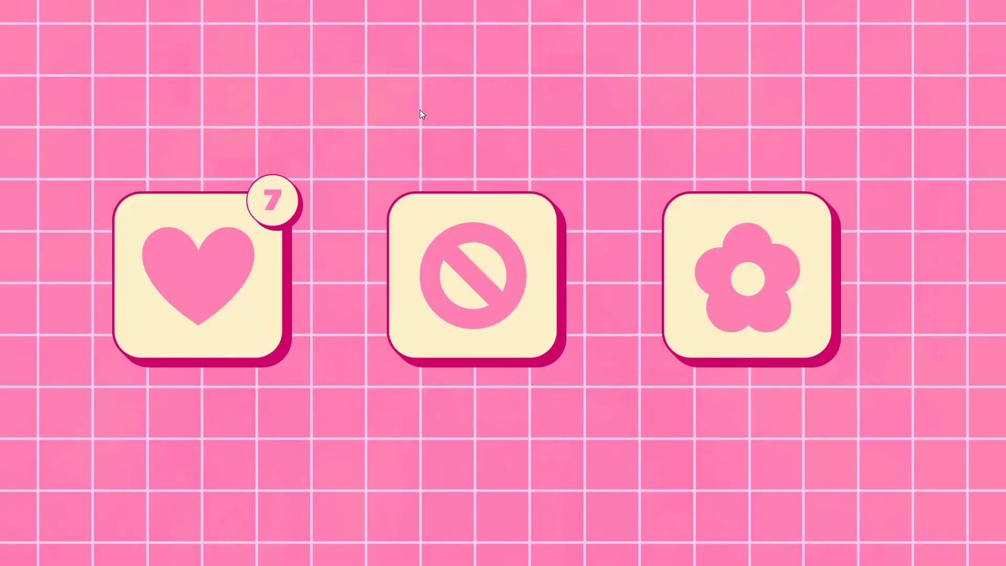